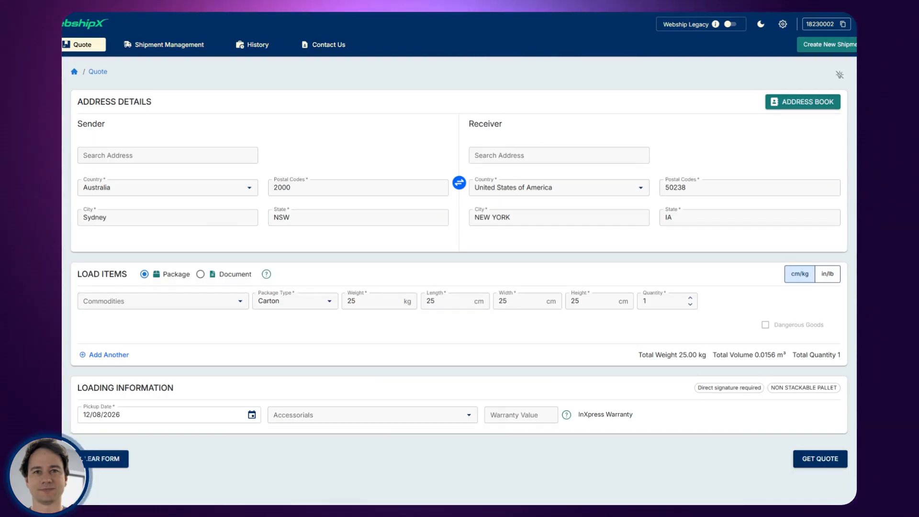
Get shipping quotes for the package and select the FedEx International Priority service from the results.
click(823, 460)
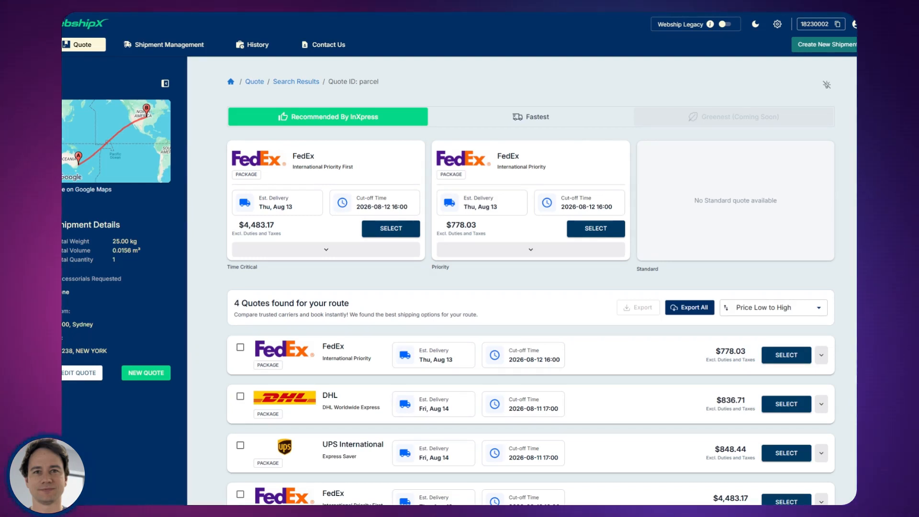
scroll(512, 311, down, 1)
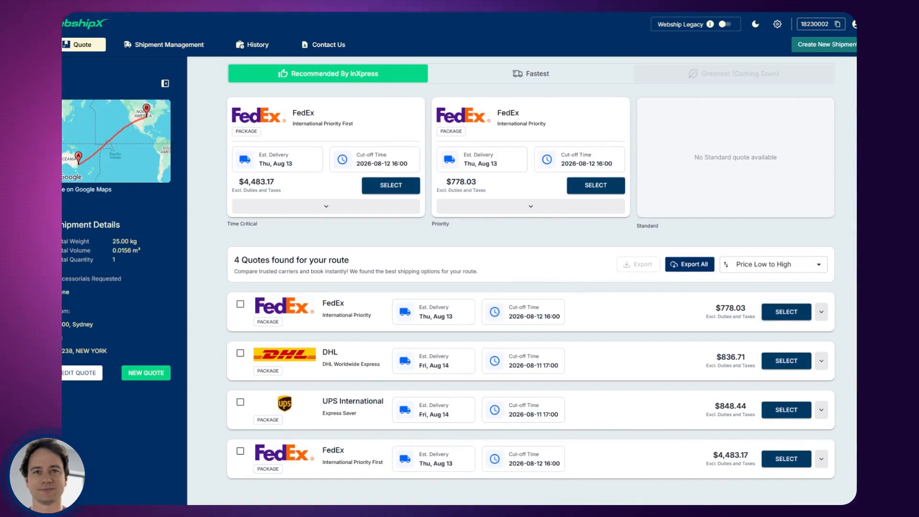
click(787, 311)
Enter Demo as the receiver's company and continue from the address details to the shipment details.
scroll(319, 223, down, 1)
scroll(319, 223, up, 1)
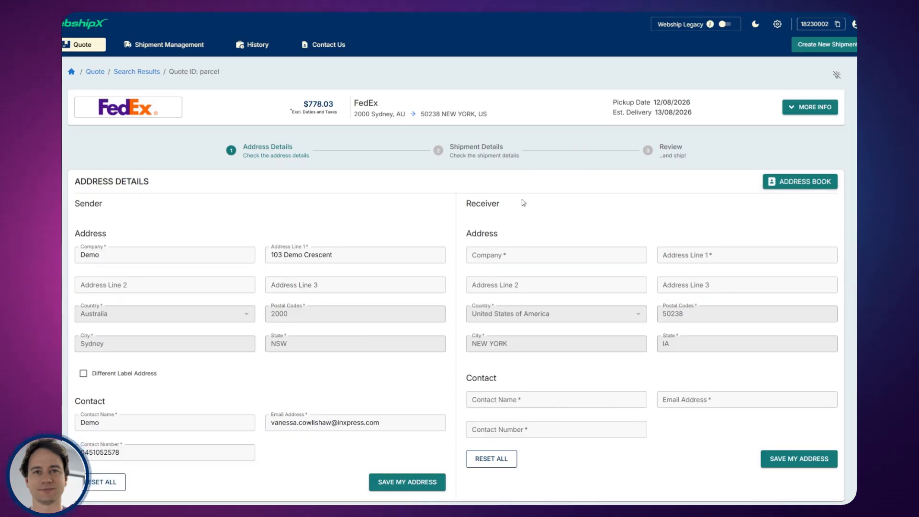
scroll(511, 227, down, 1)
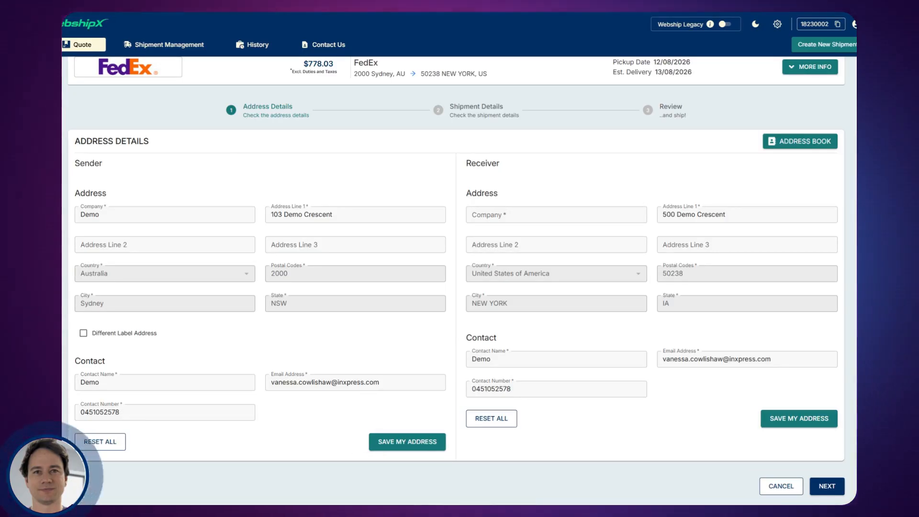
click(827, 487)
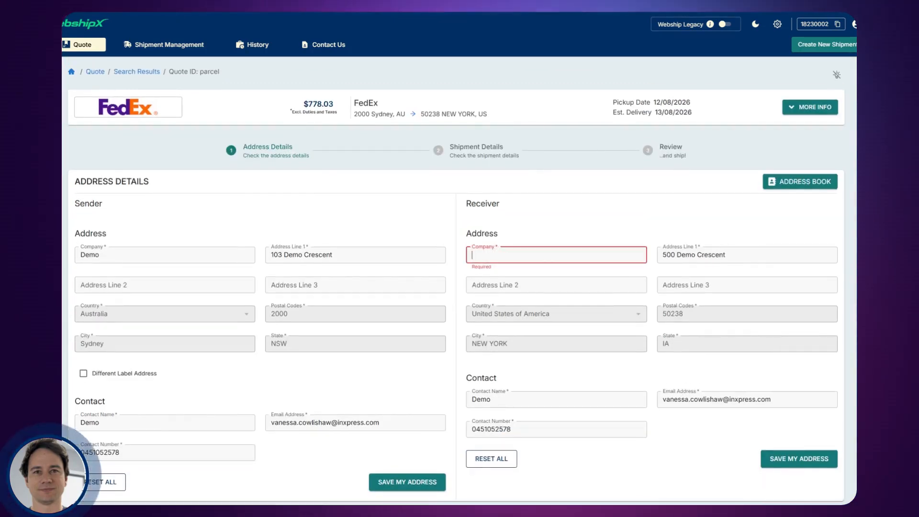
text(Demo)
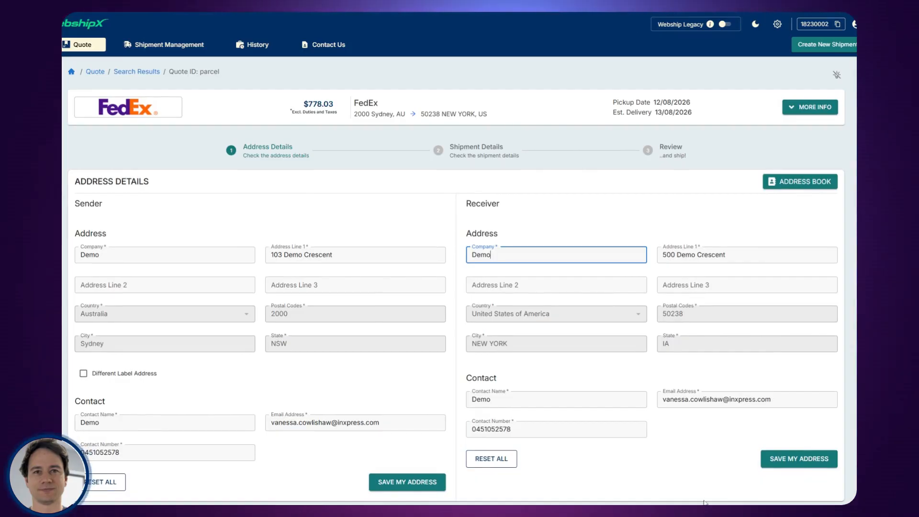
scroll(746, 479, down, 1)
click(827, 486)
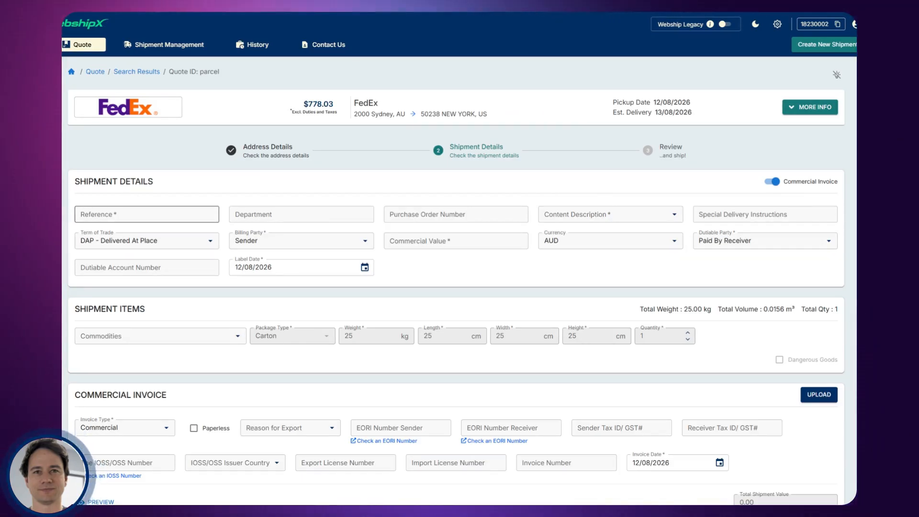
Look over the shipment details, shipment items and commercial invoice sections of the form.
click(144, 214)
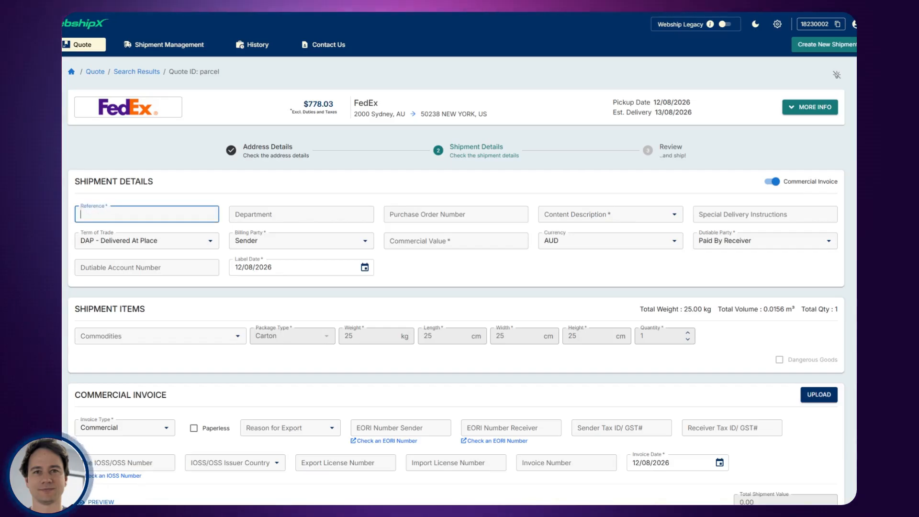
scroll(379, 335, down, 4)
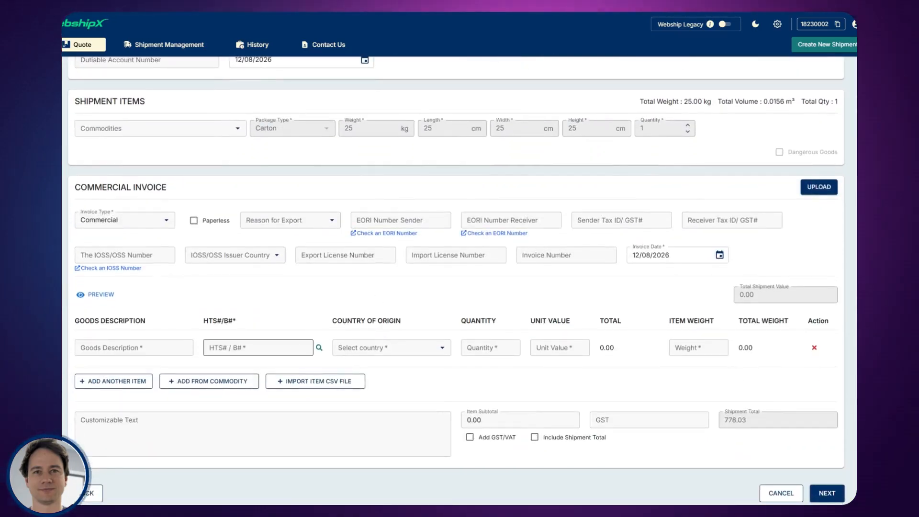
scroll(427, 201, up, 4)
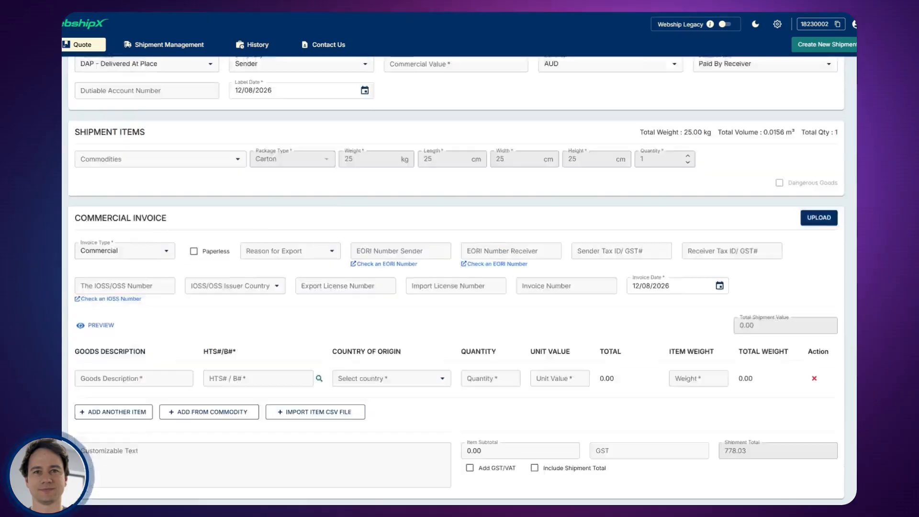
scroll(488, 348, down, 4)
scroll(488, 348, up, 3)
scroll(481, 331, up, 1)
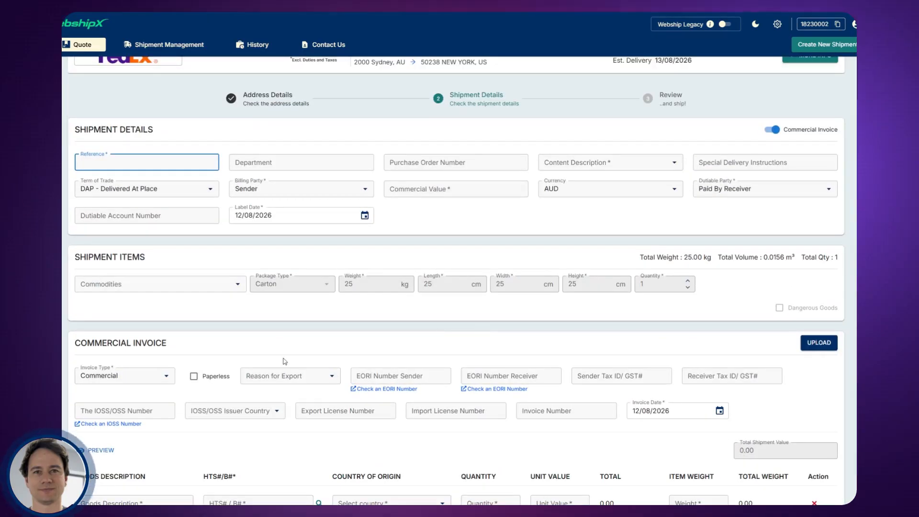
scroll(287, 374, down, 1)
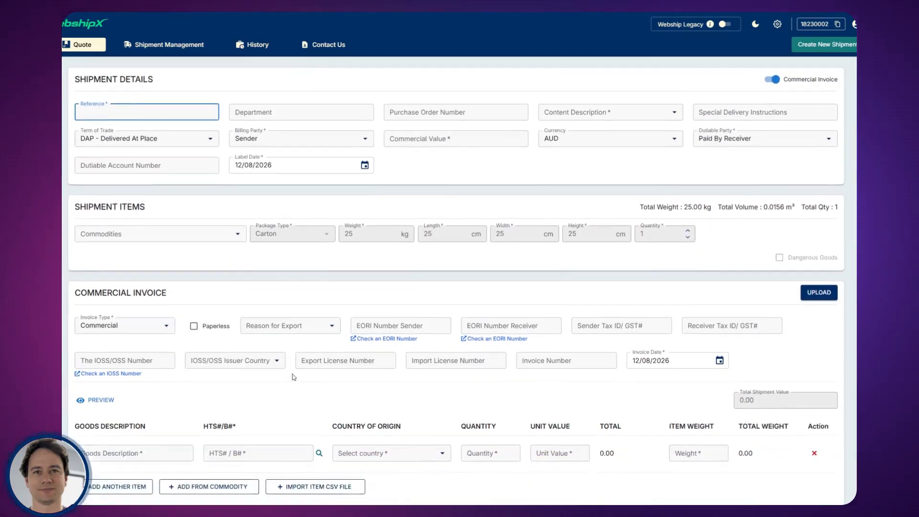
Turn the Paperless option on and off again, and switch the commercial invoice off and back on.
click(194, 325)
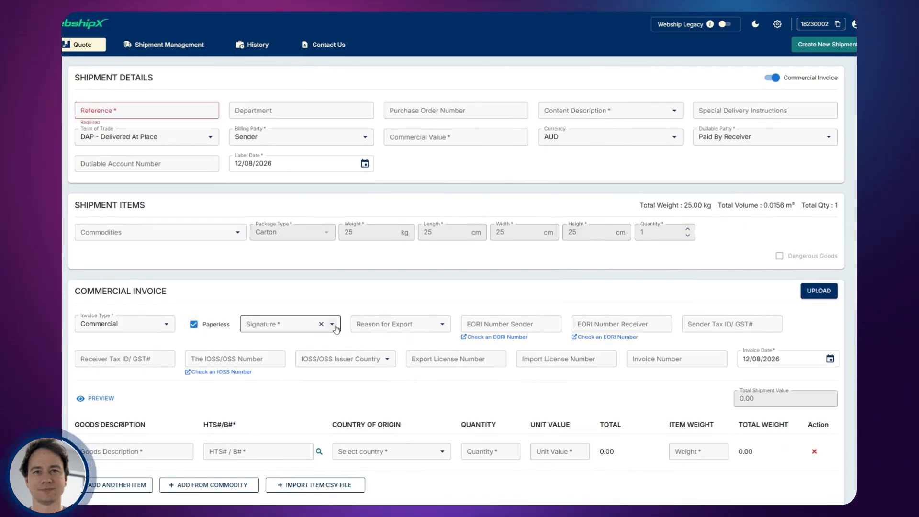
click(194, 324)
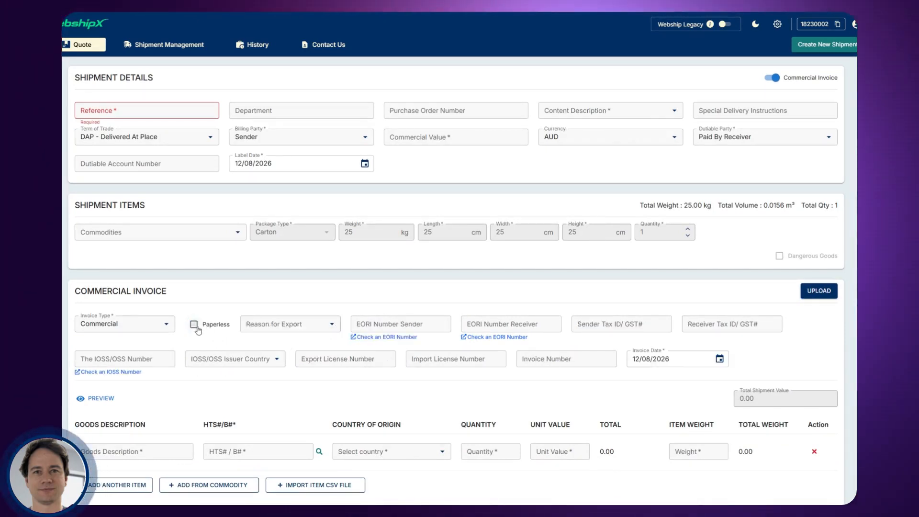
scroll(406, 335, up, 2)
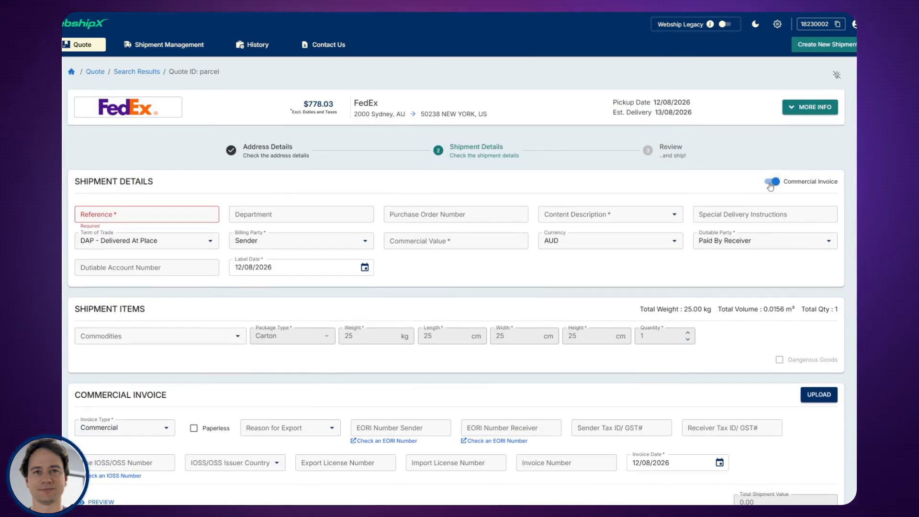
click(770, 184)
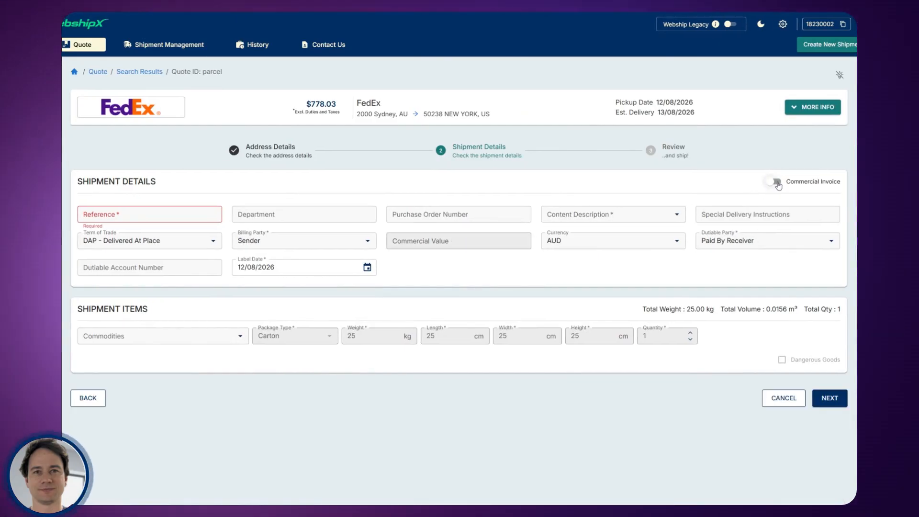
click(776, 183)
scroll(735, 185, down, 4)
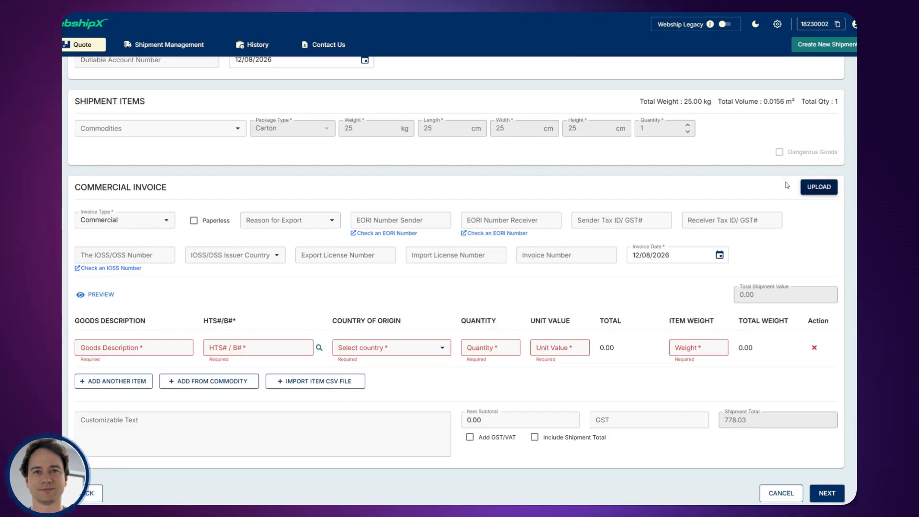
Set the shipment's commercial value to 300.
scroll(421, 297, up, 5)
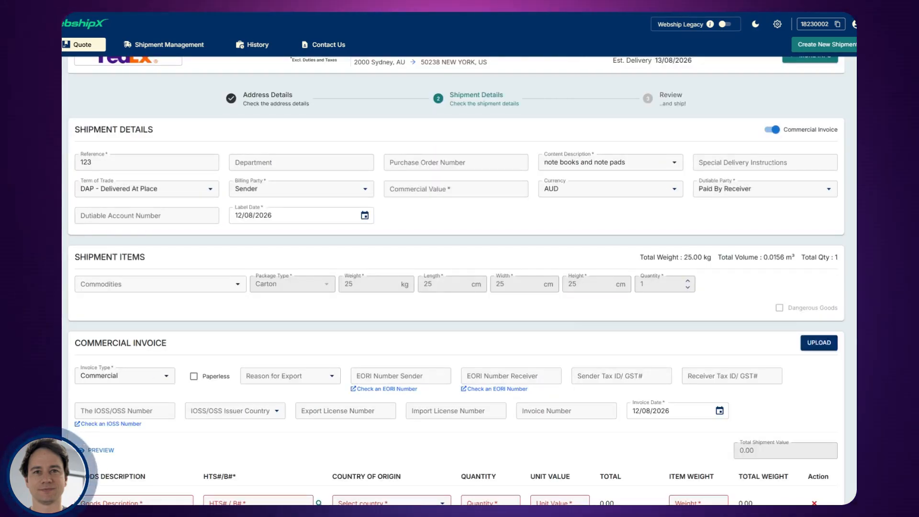
click(455, 189)
text(300)
click(452, 227)
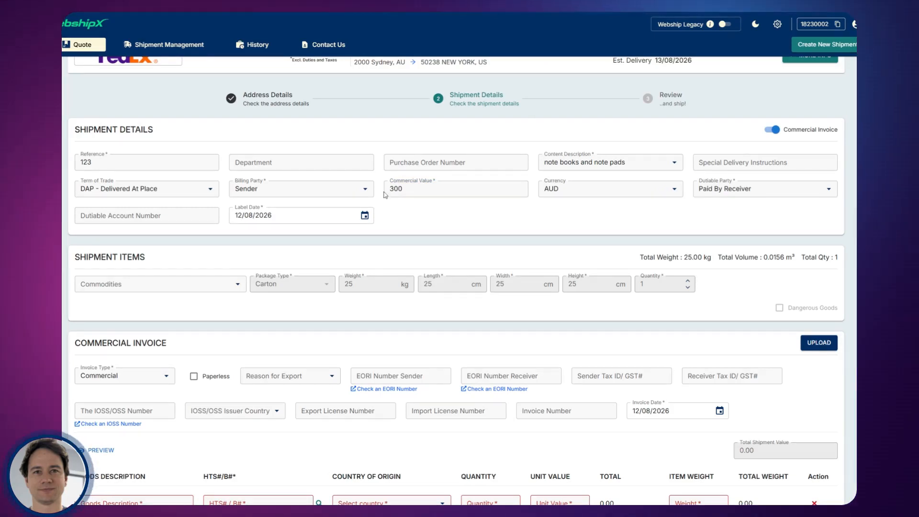
Make the commercial invoice paperless with the signature "test" and set its reason for export to Sale.
scroll(267, 287, down, 2)
scroll(266, 294, down, 2)
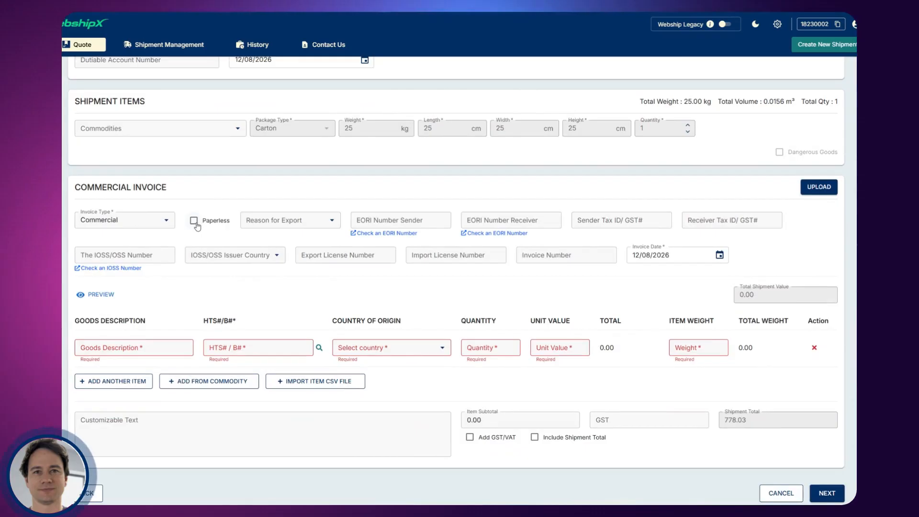
click(196, 223)
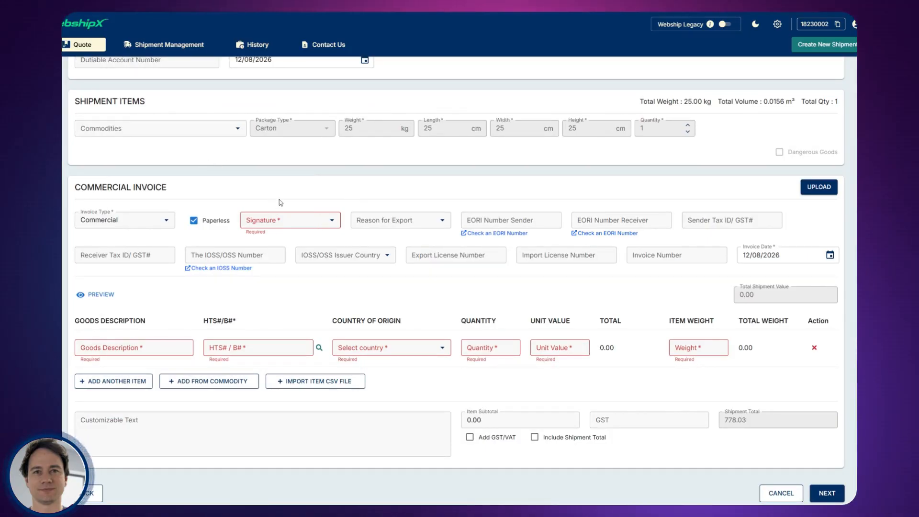
click(325, 219)
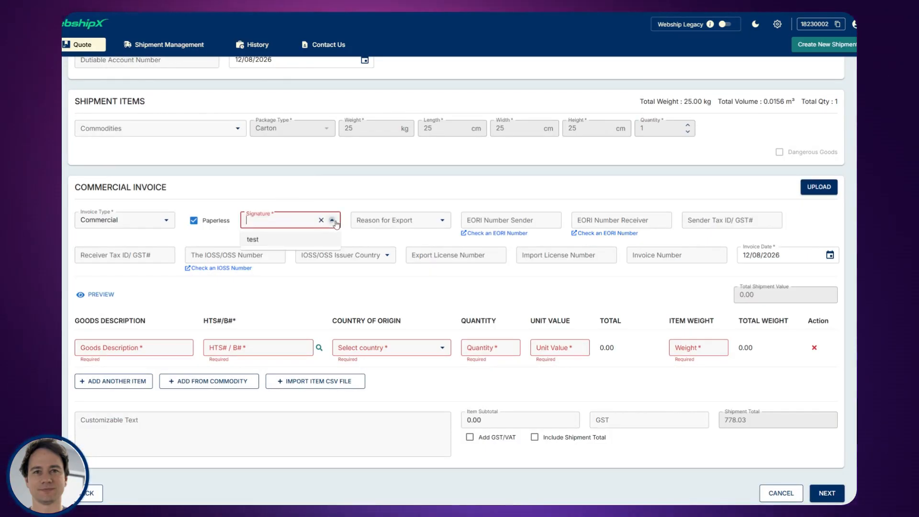
click(308, 240)
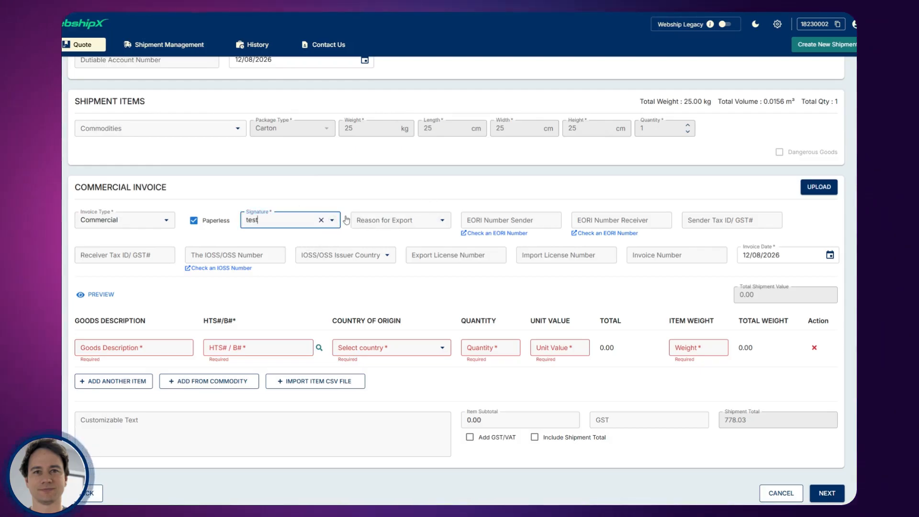
click(442, 222)
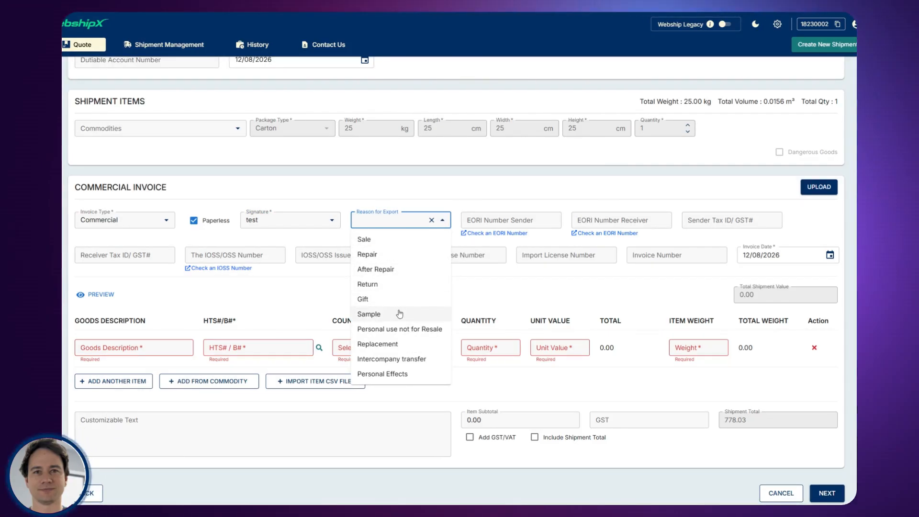
click(393, 245)
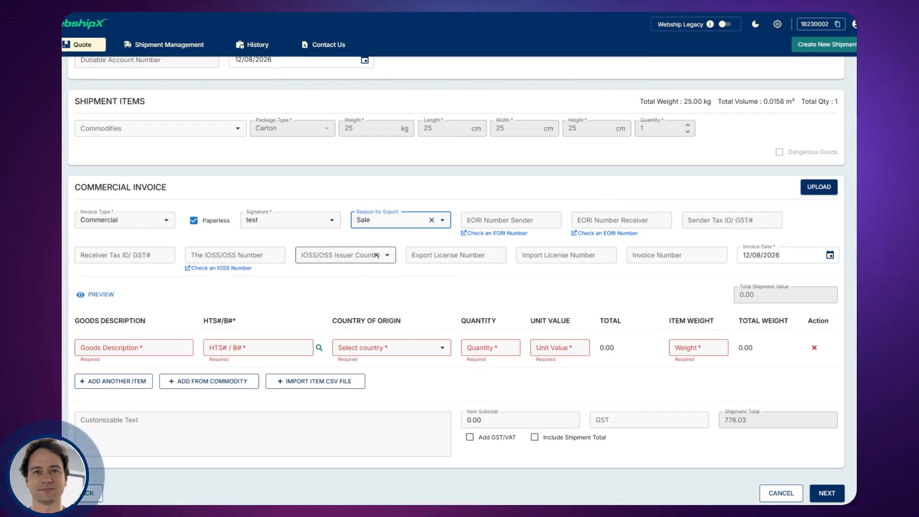
Search the HTS goods list for 4819 and assign code 4819.10.008 to the invoice item.
scroll(369, 212, down, 1)
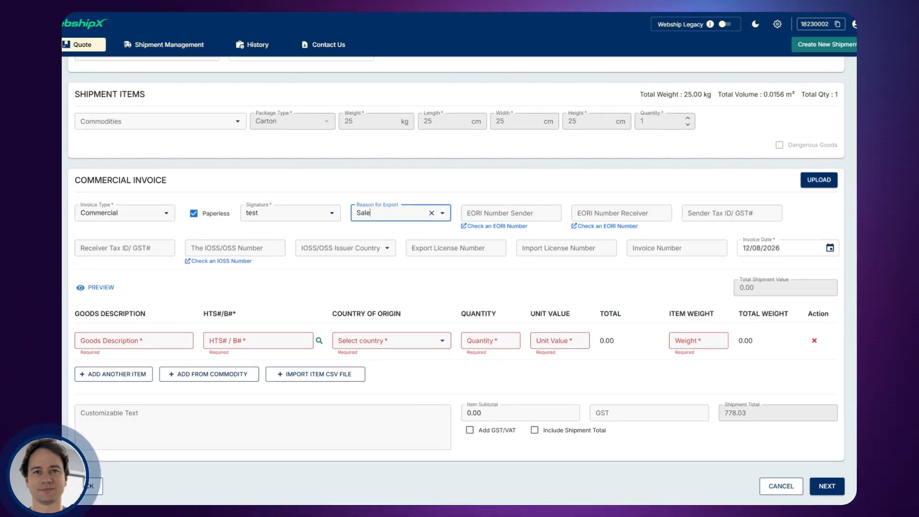
click(318, 341)
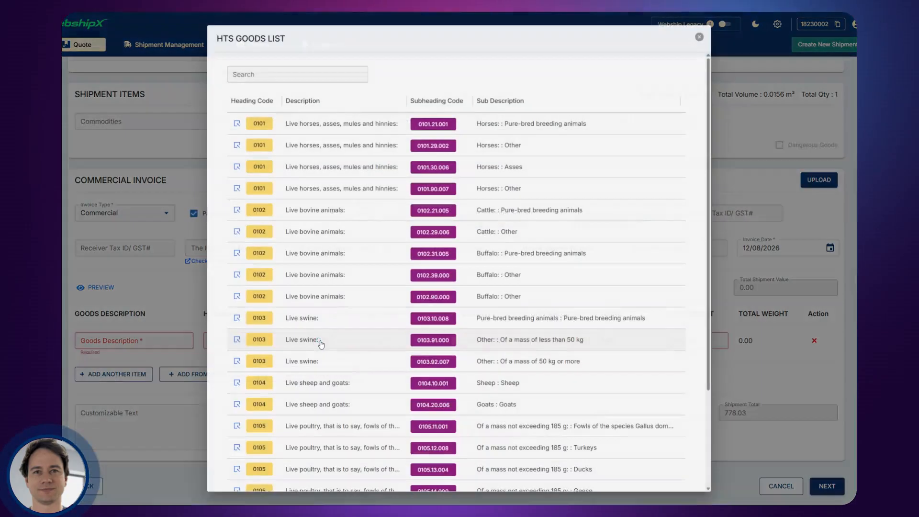
click(259, 72)
text(4819)
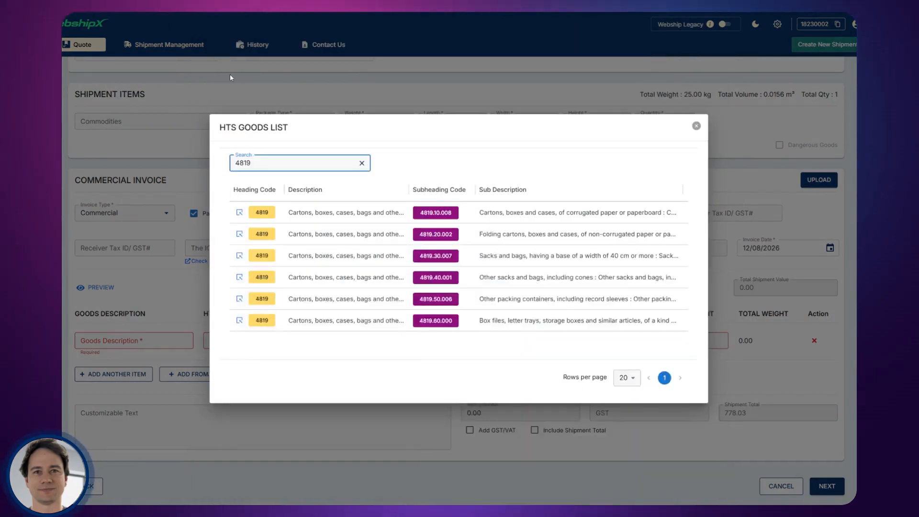
drag(235, 164, 253, 163)
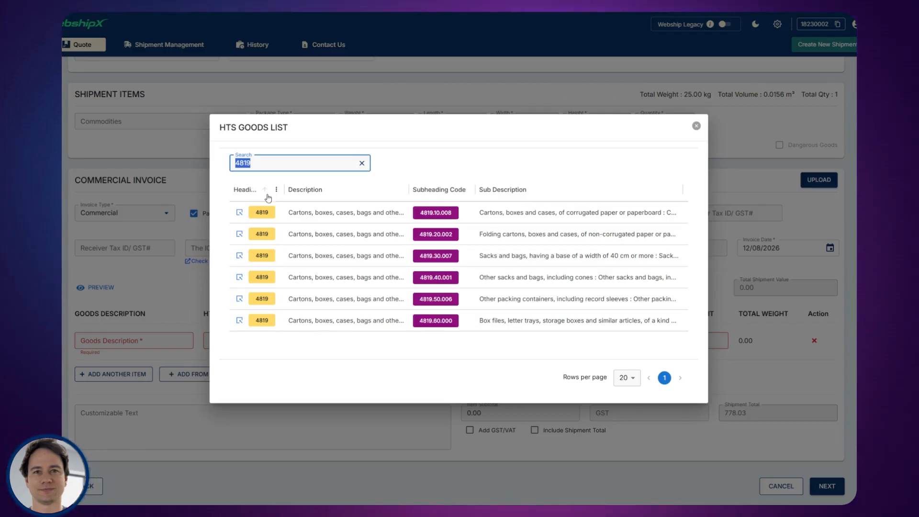
click(239, 212)
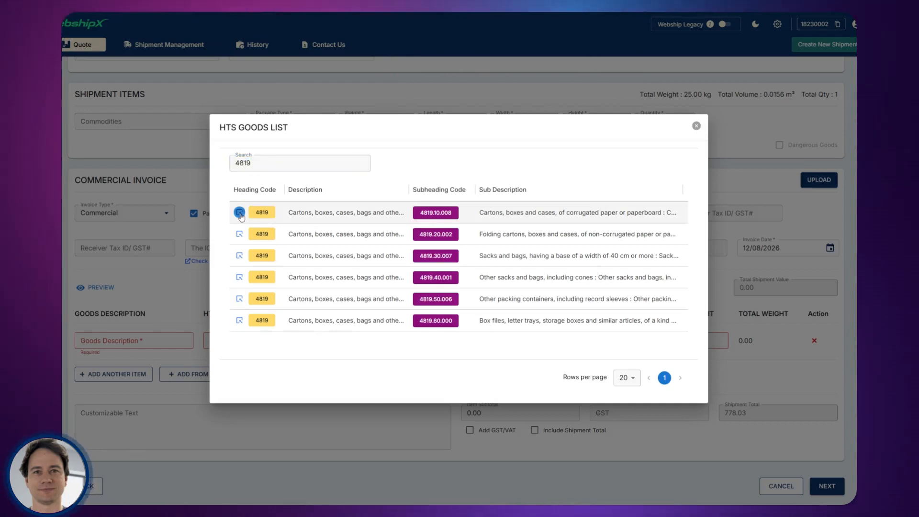
Describe the invoice item's goods as "Noe pads" and set its country of origin to Australia.
click(134, 341)
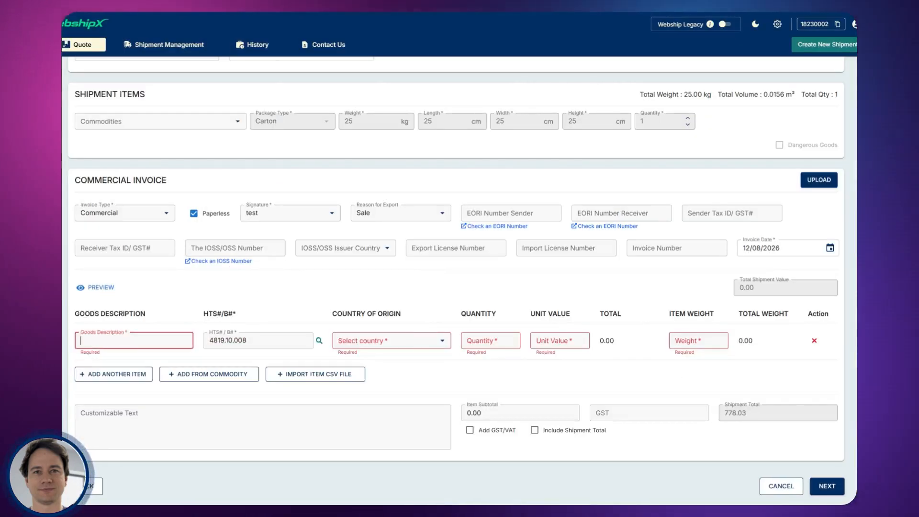
text(Noe pads)
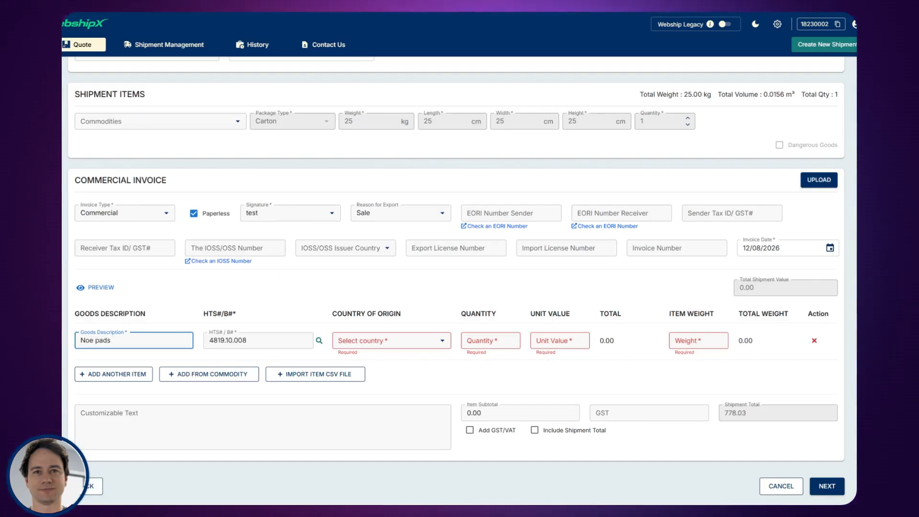
click(433, 344)
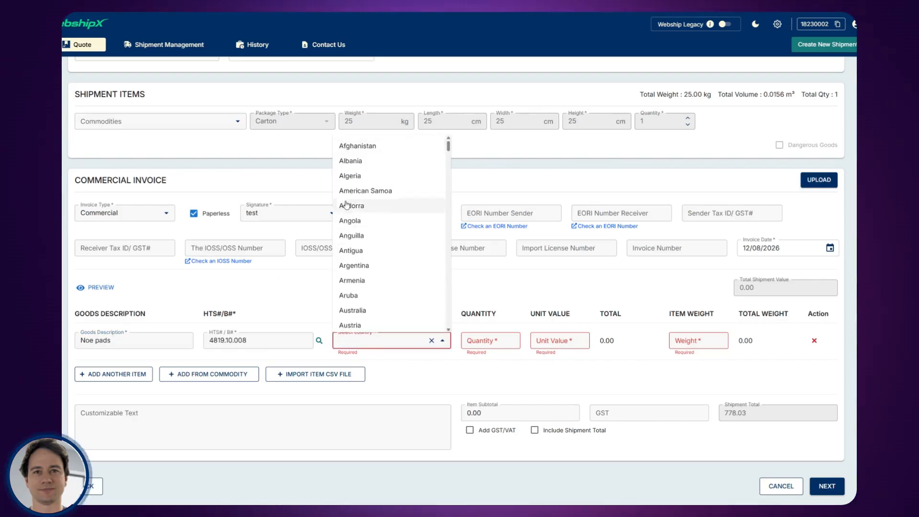
scroll(365, 268, up, 2)
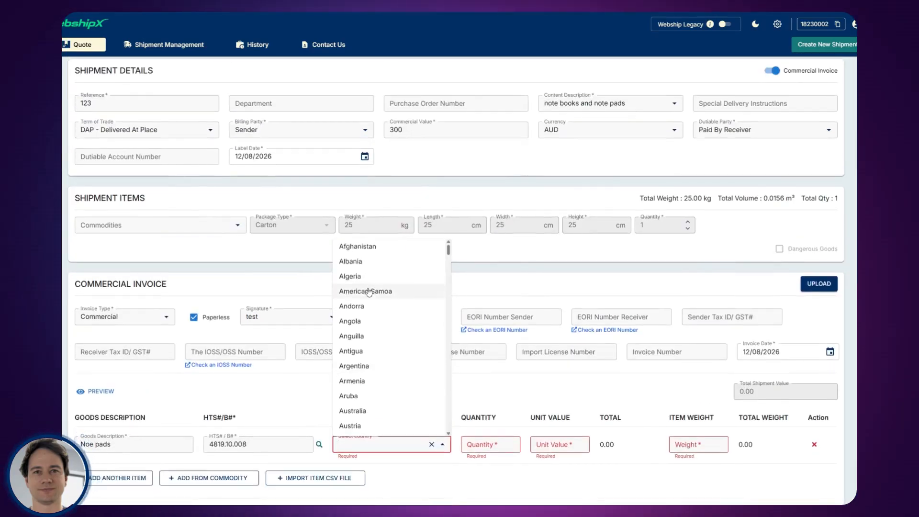
scroll(368, 291, down, 2)
click(360, 310)
Set the invoice item's quantity to 1, unit value to 300 and weight to 20, and continue to the shipment review.
click(490, 445)
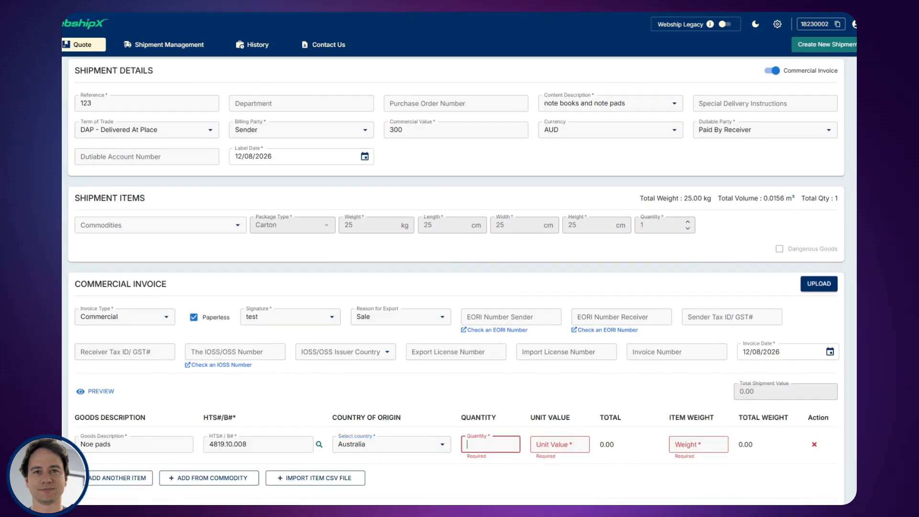
text(1)
key(Tab)
text(300)
click(682, 446)
text(20)
click(553, 379)
scroll(595, 400, down, 2)
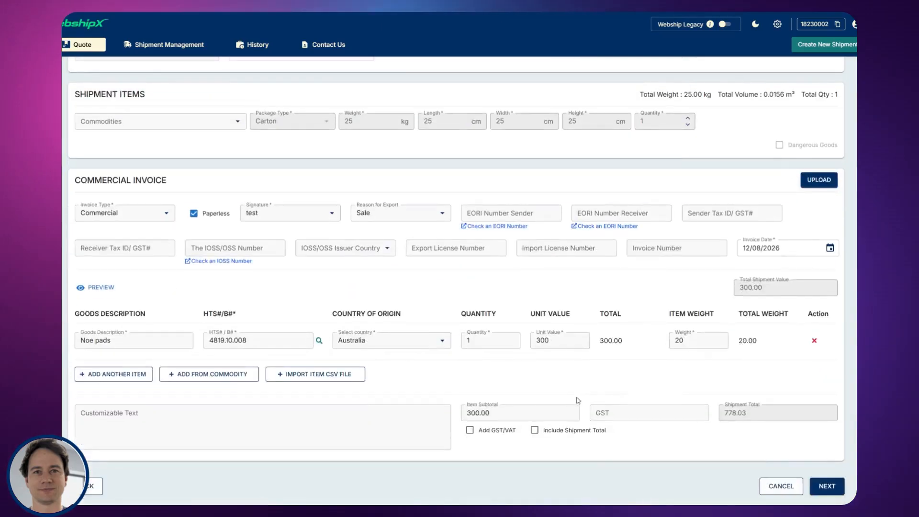
click(827, 486)
Examine the review summary's address details, notification settings, warranty section and price breakdown.
scroll(364, 312, up, 5)
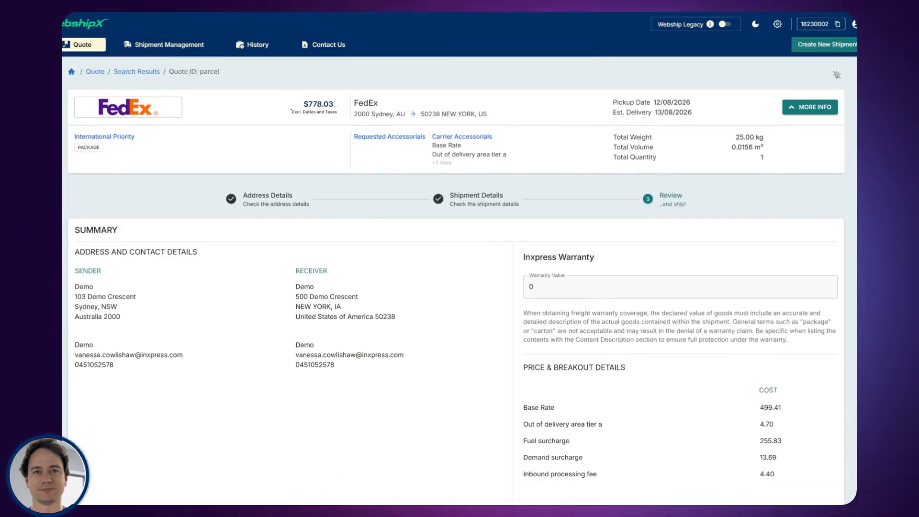
scroll(293, 275, down, 4)
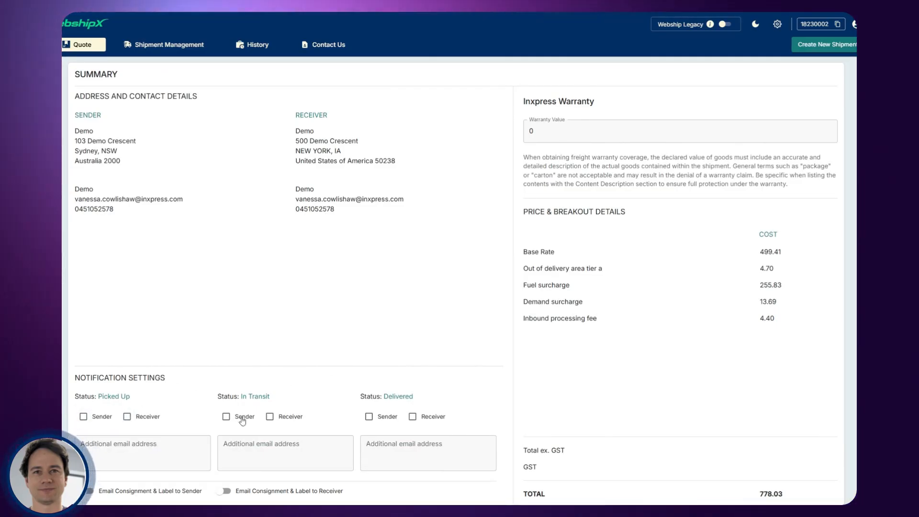
scroll(286, 453, down, 1)
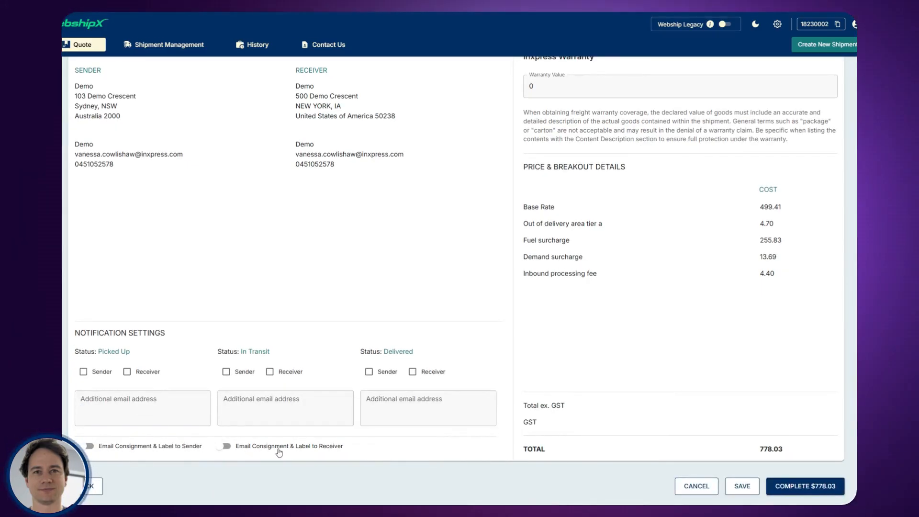
scroll(279, 450, up, 4)
scroll(456, 282, up, 1)
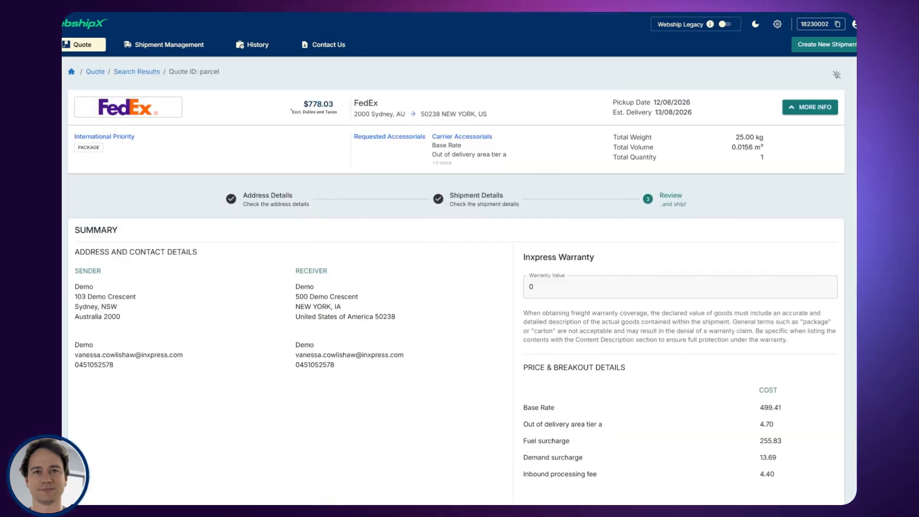
scroll(587, 246, down, 1)
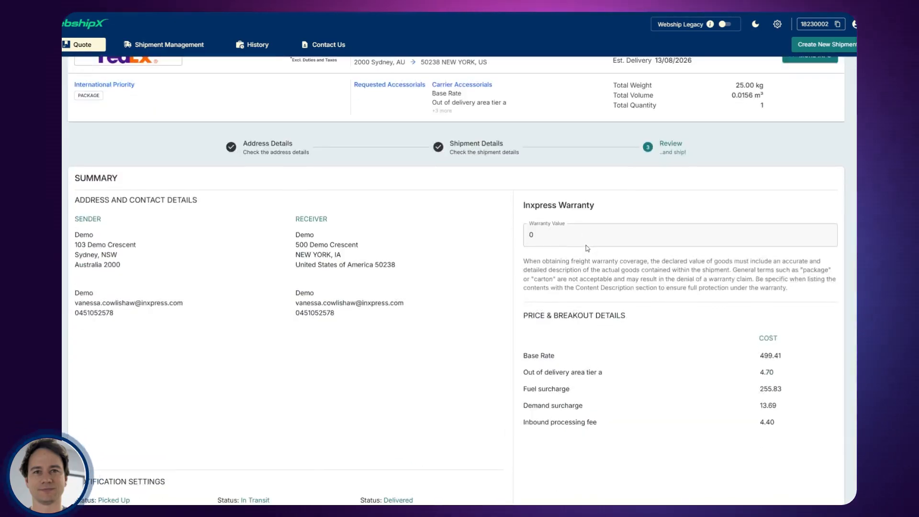
scroll(572, 259, up, 1)
Set the InXpress warranty value to 1078 and apply it to the price breakdown.
click(574, 287)
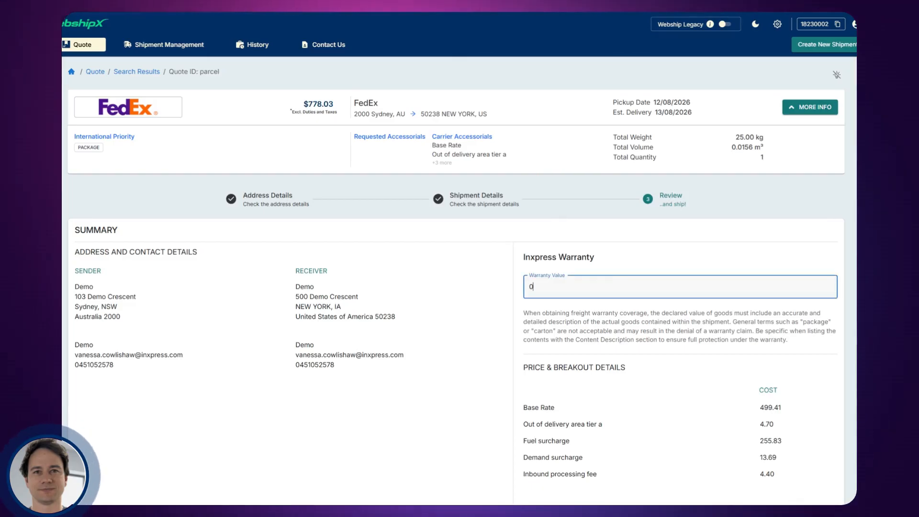
mouse_move(317, 108)
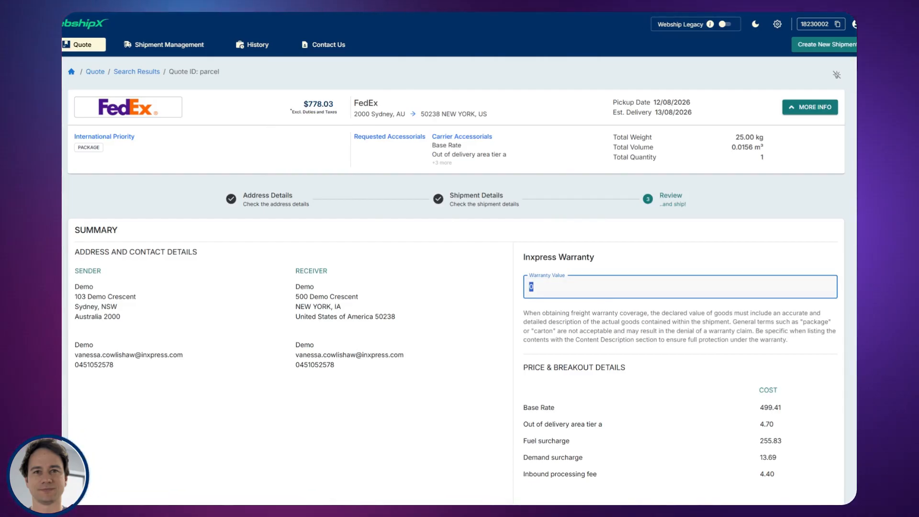
text(078)
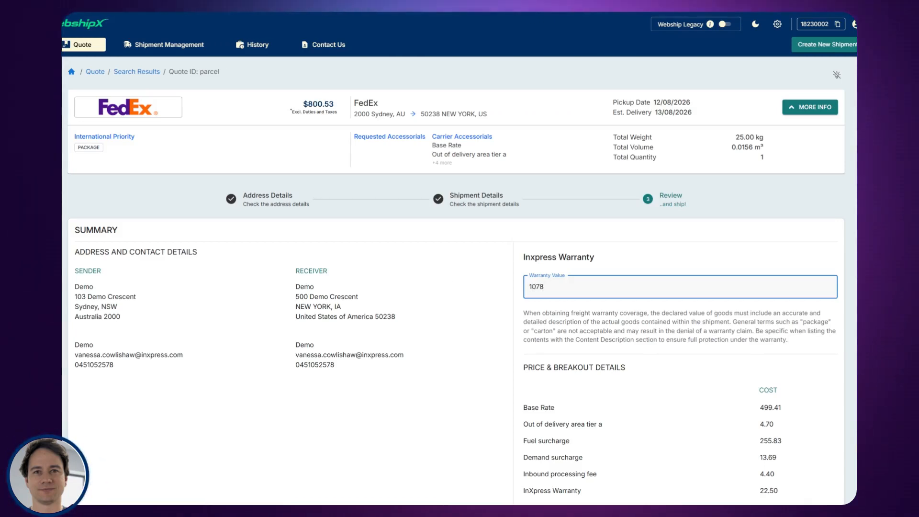
scroll(680, 288, down, 1)
drag(544, 235, 528, 234)
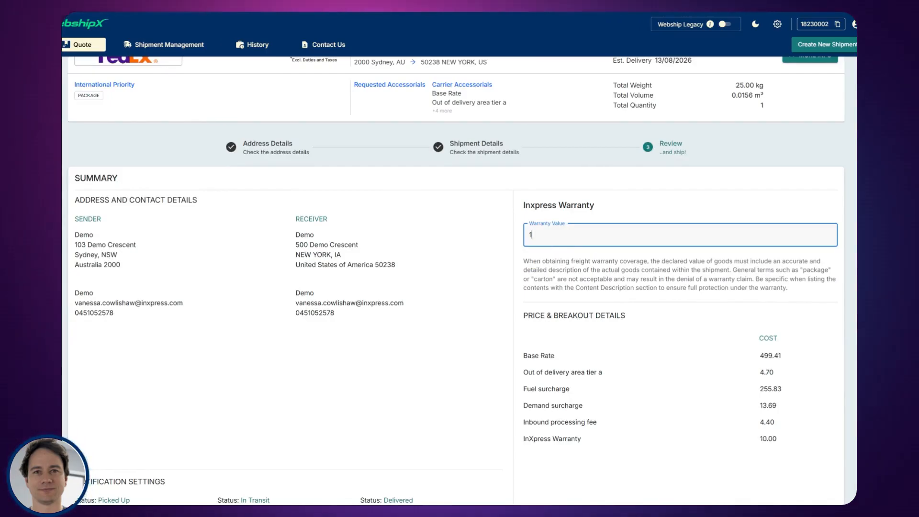
text(1078)
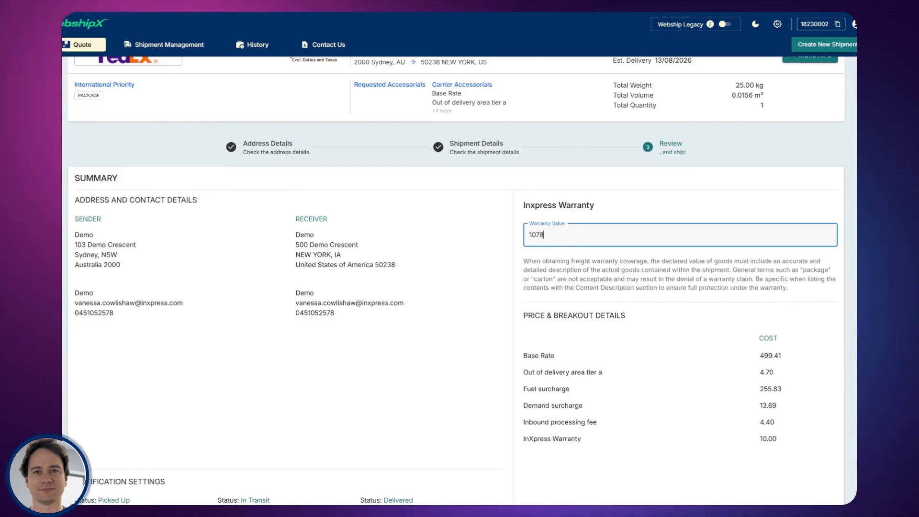
click(770, 447)
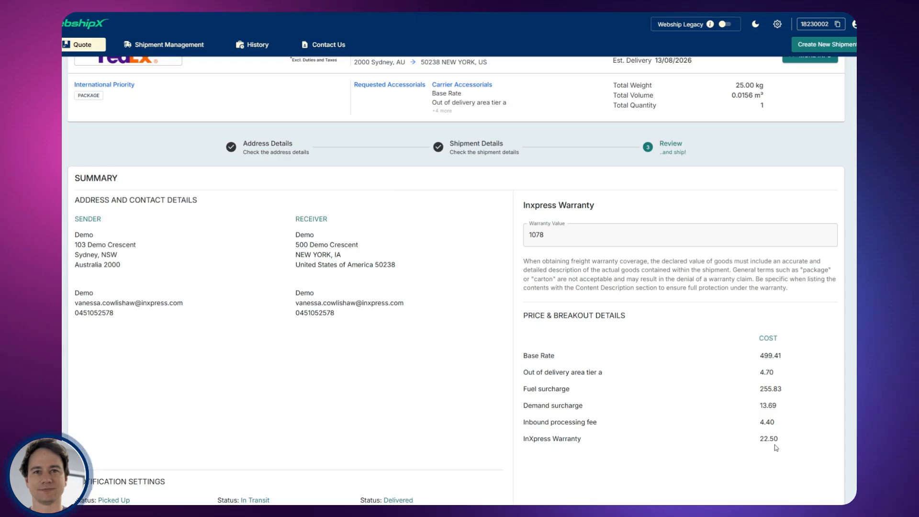
Set the InXpress warranty value to 1500 and check the warranty charge in the price breakdown.
drag(545, 234, 521, 235)
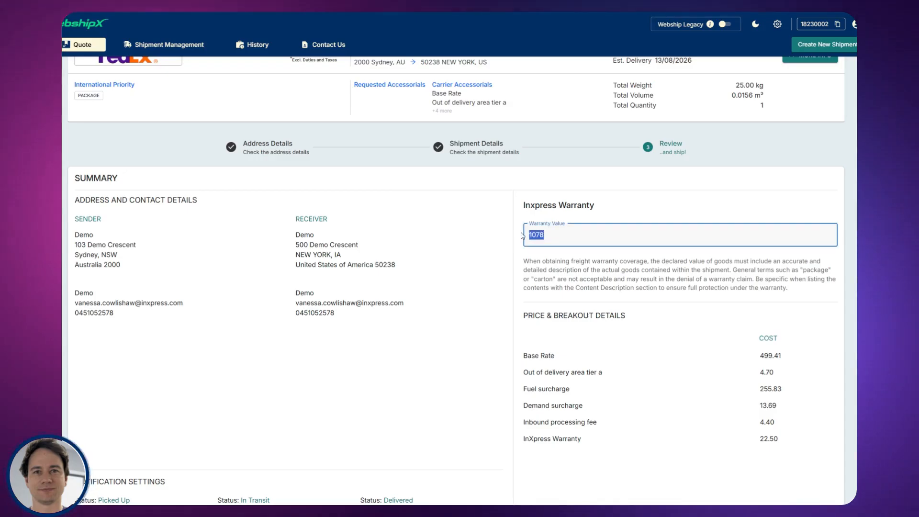
text(1500)
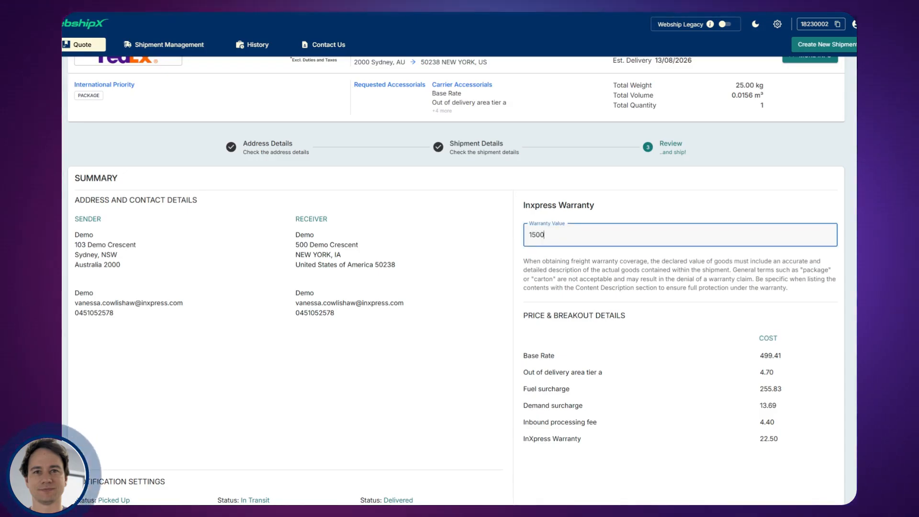
click(737, 360)
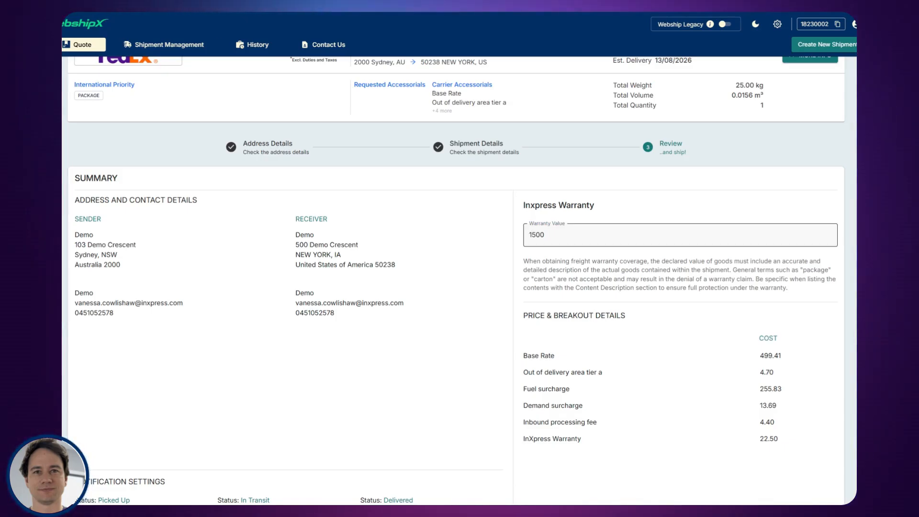
drag(760, 441, 787, 442)
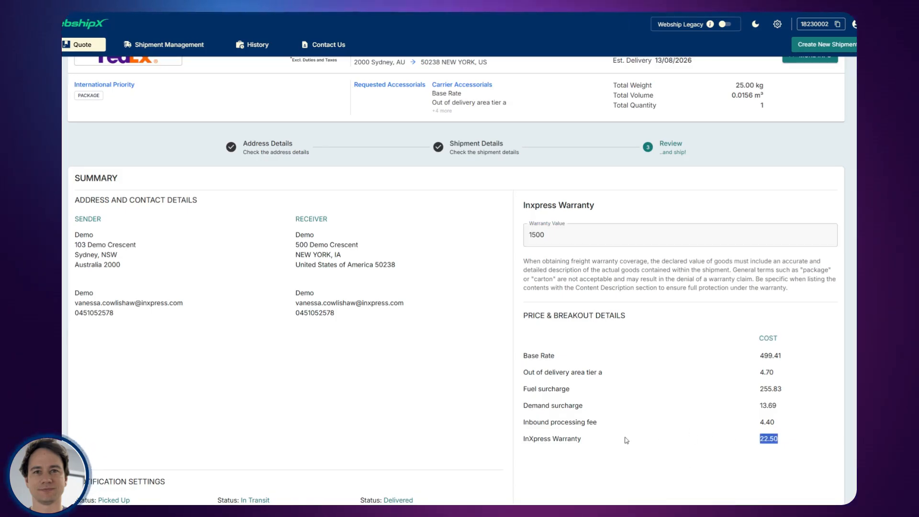
Complete the booking with the Book collection later option and ship the package.
scroll(627, 440, down, 3)
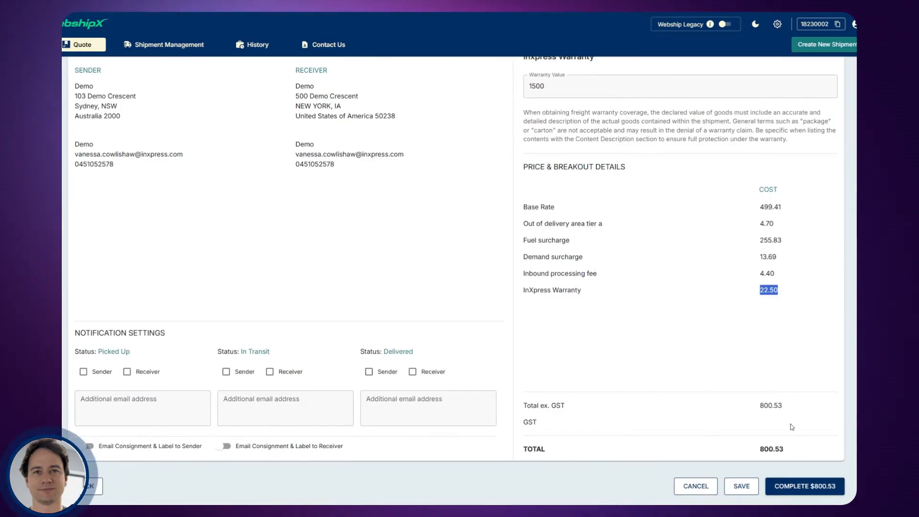
click(796, 487)
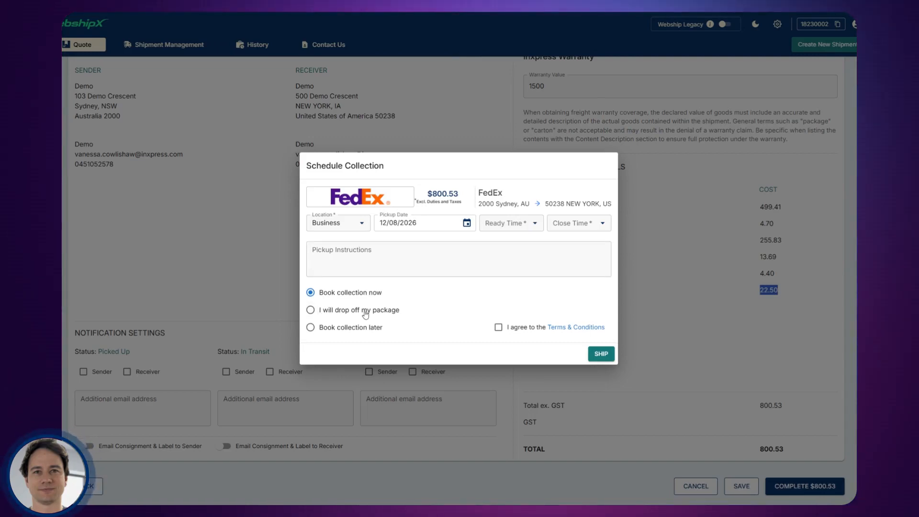
click(312, 329)
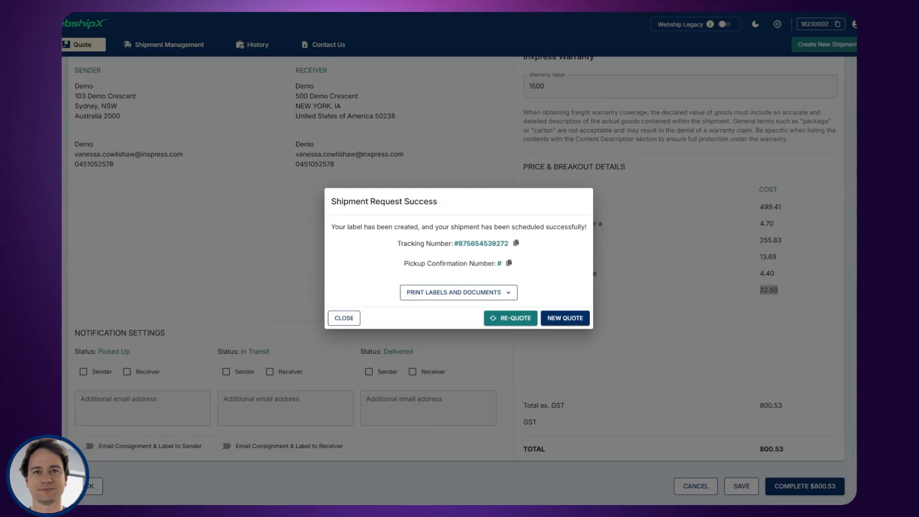
Choose the new shipment's labels and documents for printing and close the shipment success dialog.
click(459, 292)
click(411, 315)
click(411, 335)
click(411, 356)
click(411, 376)
click(445, 399)
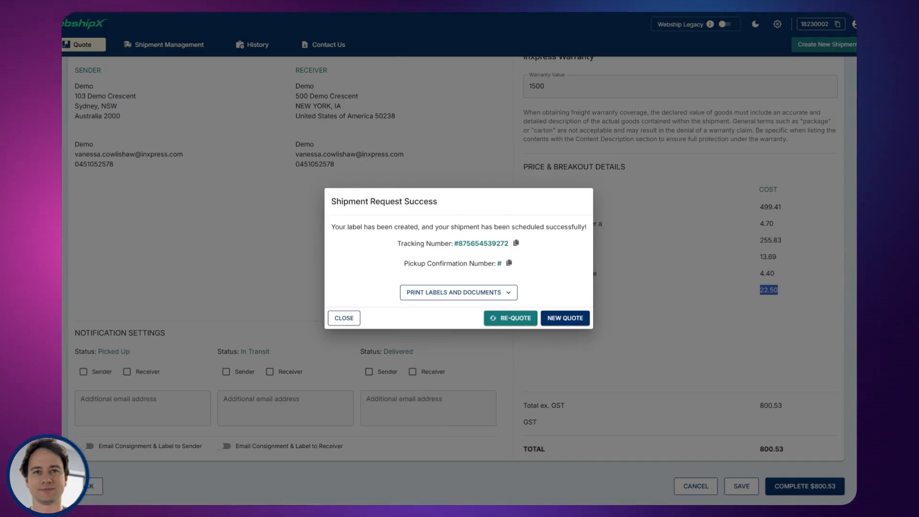
click(346, 319)
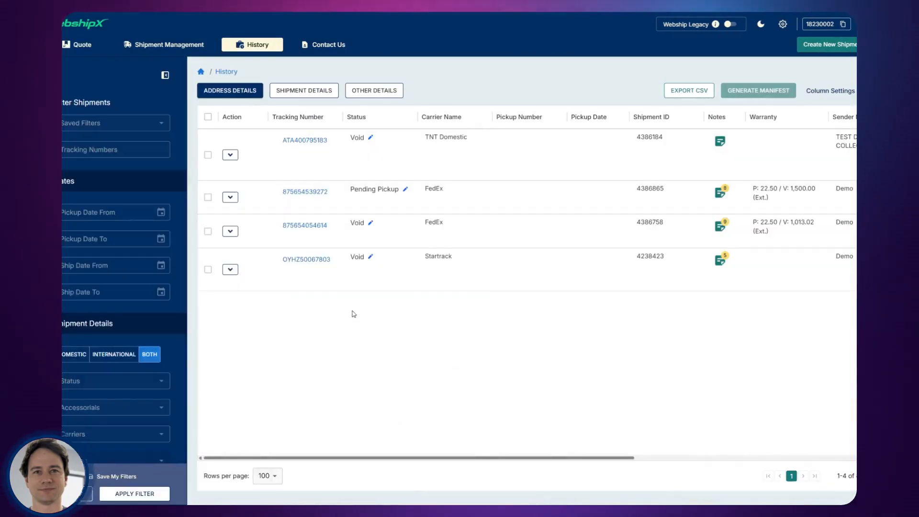